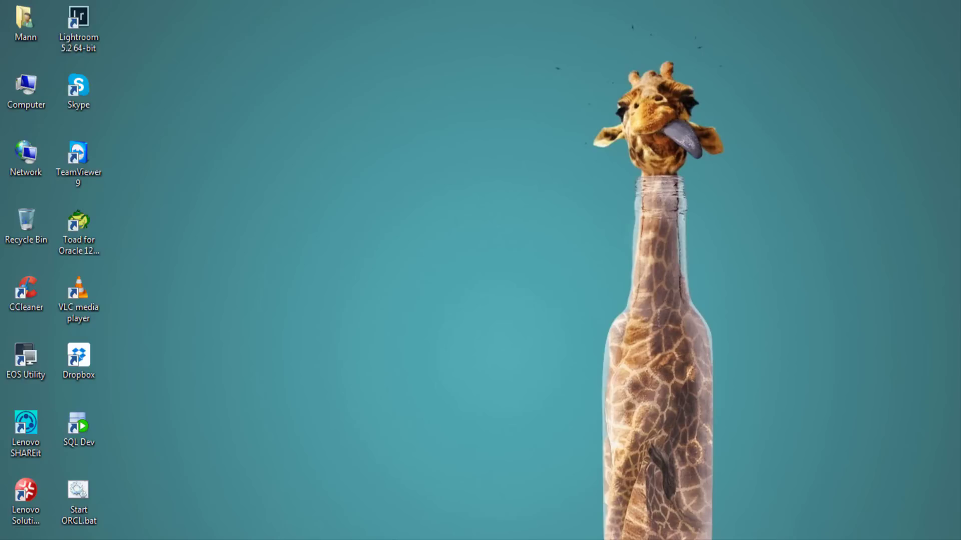
Step: Expand the Oracle - OraDb11g_home1 folder under All Programs in the Start menu
{"action": "left_click", "coordinate": [9, 538]}
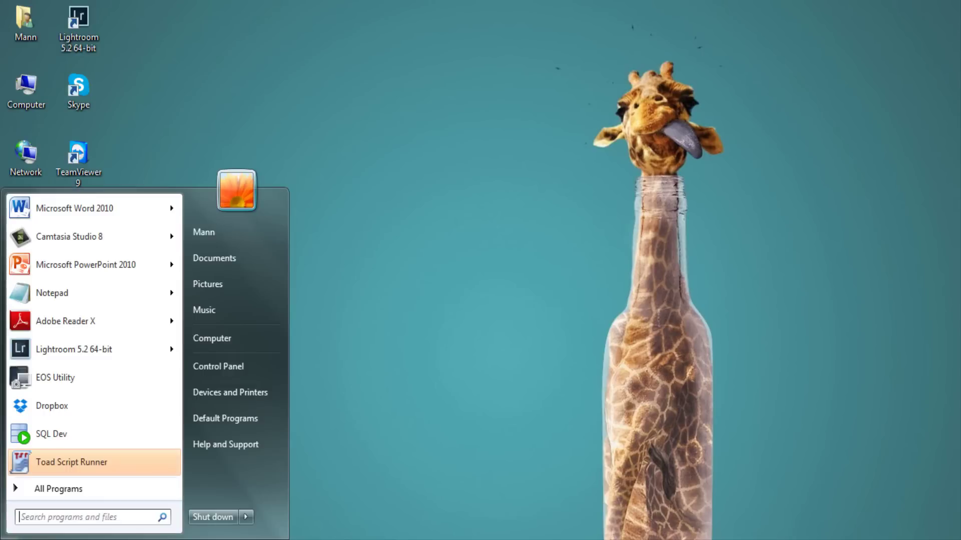
{"action": "left_click", "coordinate": [62, 486]}
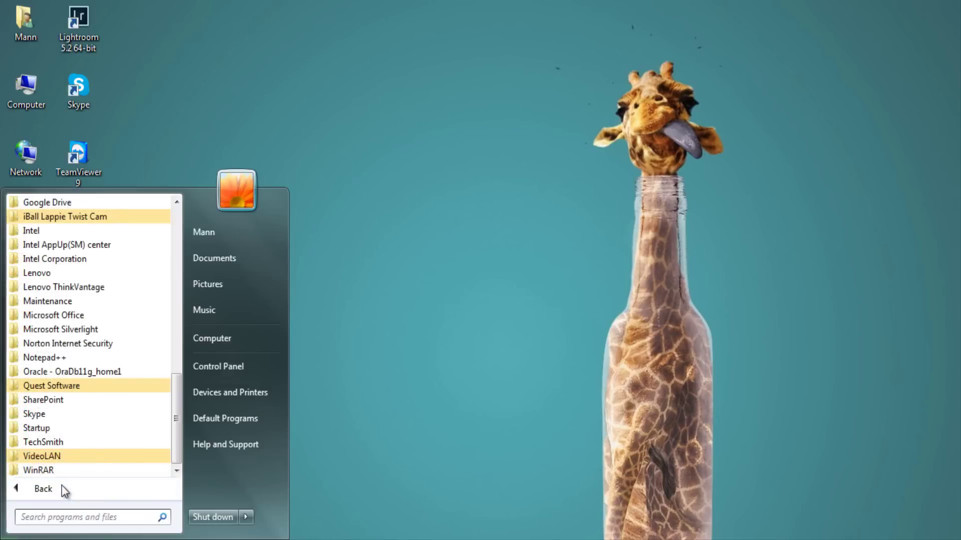
{"action": "left_click", "coordinate": [69, 371]}
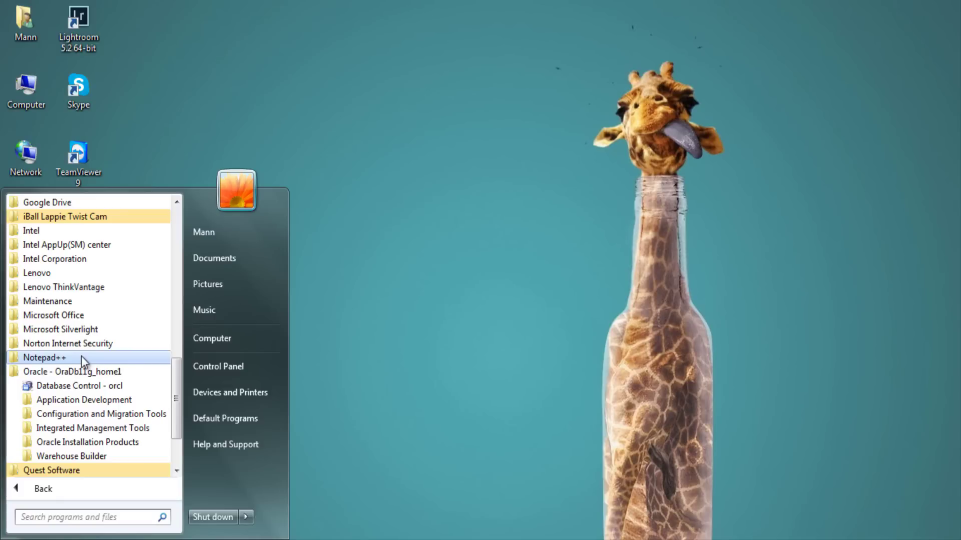
Step: Launch Database Control - orcl and enter user sys, its password, and SYSDBA connection
{"action": "left_click", "coordinate": [79, 386]}
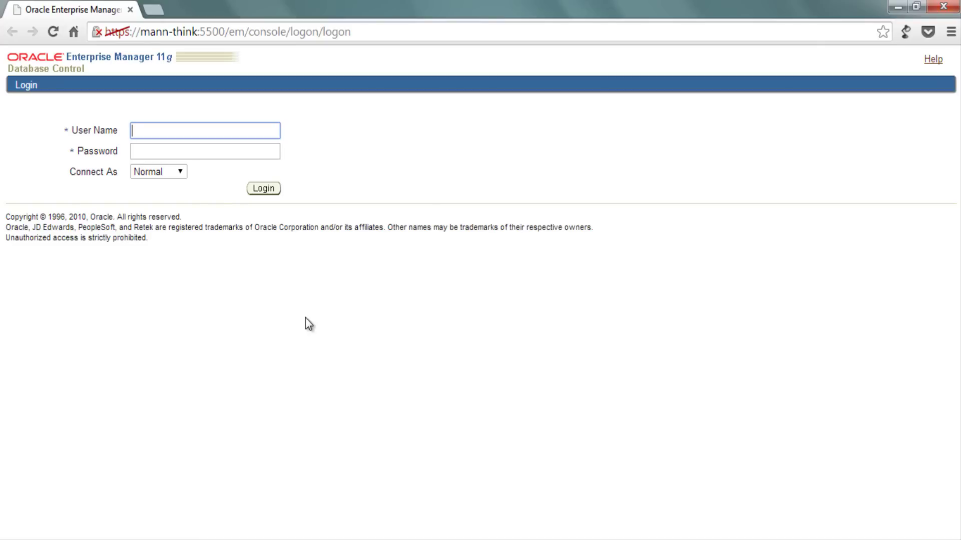
{"action": "type", "text": "sys"}
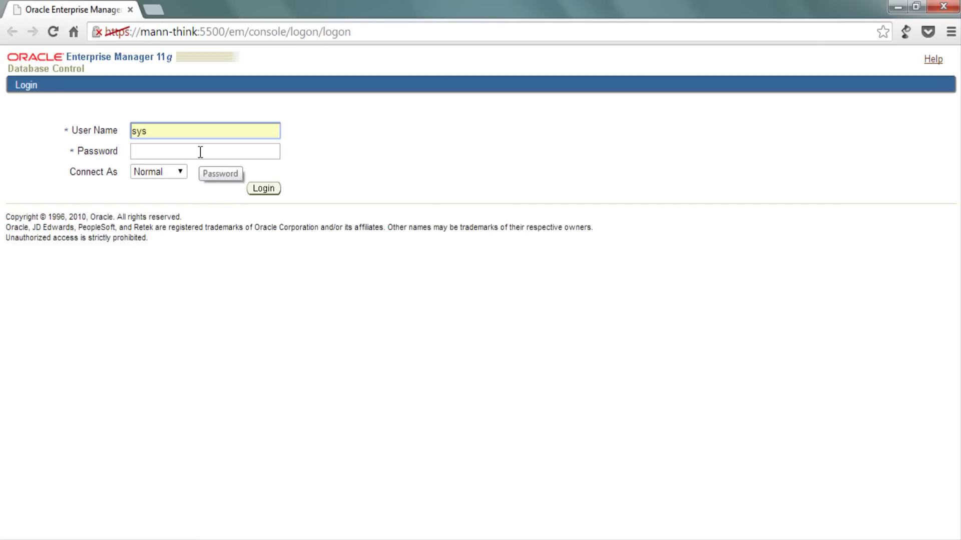
{"action": "left_click", "coordinate": [200, 152]}
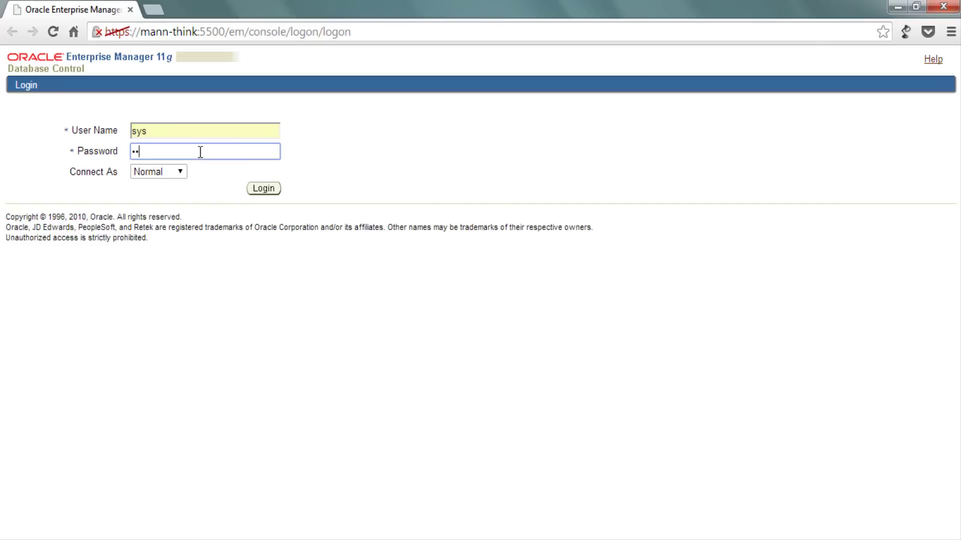
{"action": "left_click", "coordinate": [174, 178]}
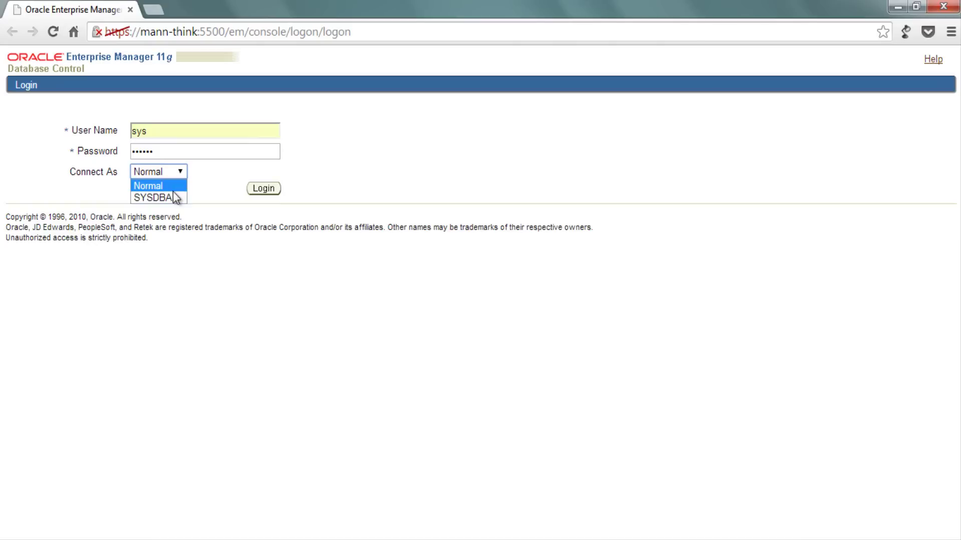
{"action": "left_click", "coordinate": [174, 196]}
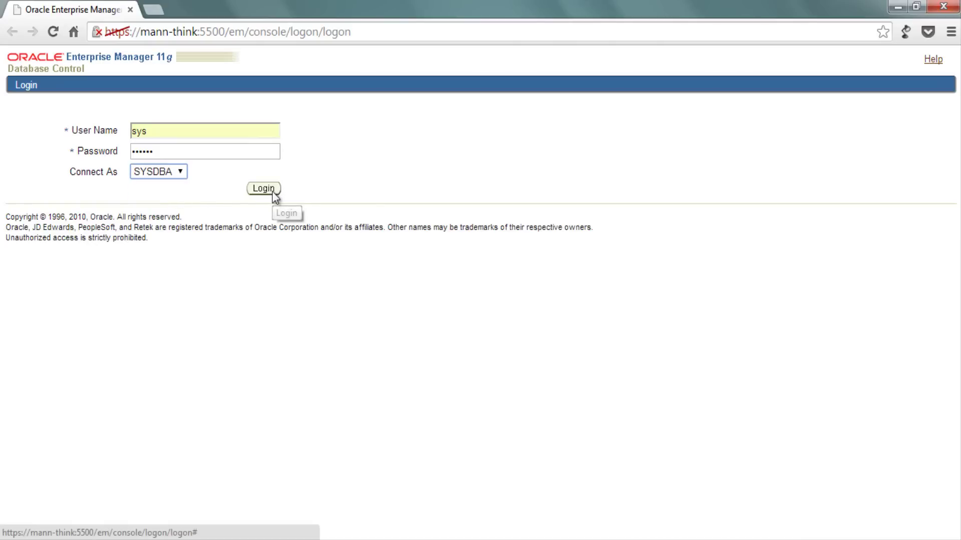
Step: Log in as SYS, go to Server > Users, and start the Create User page
{"action": "left_click", "coordinate": [263, 188]}
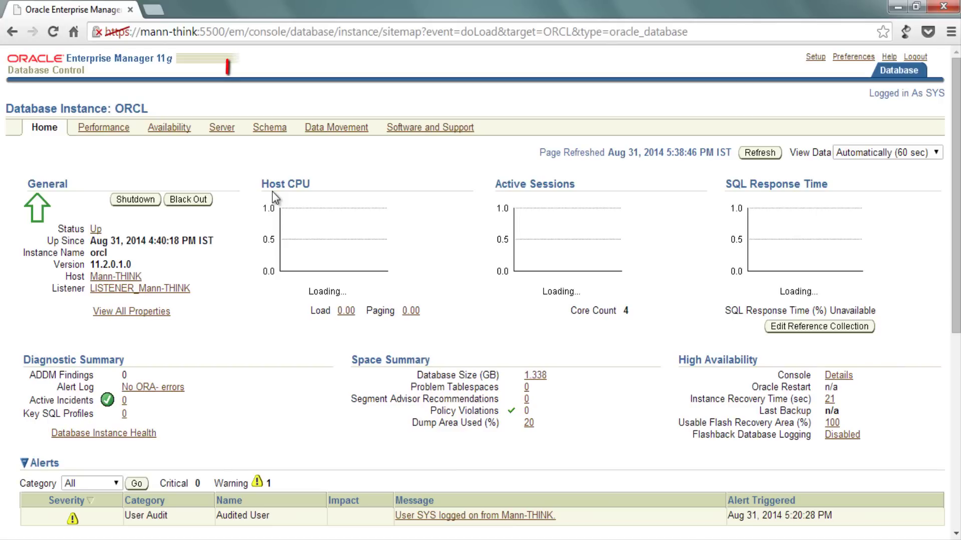
{"action": "left_click", "coordinate": [226, 135]}
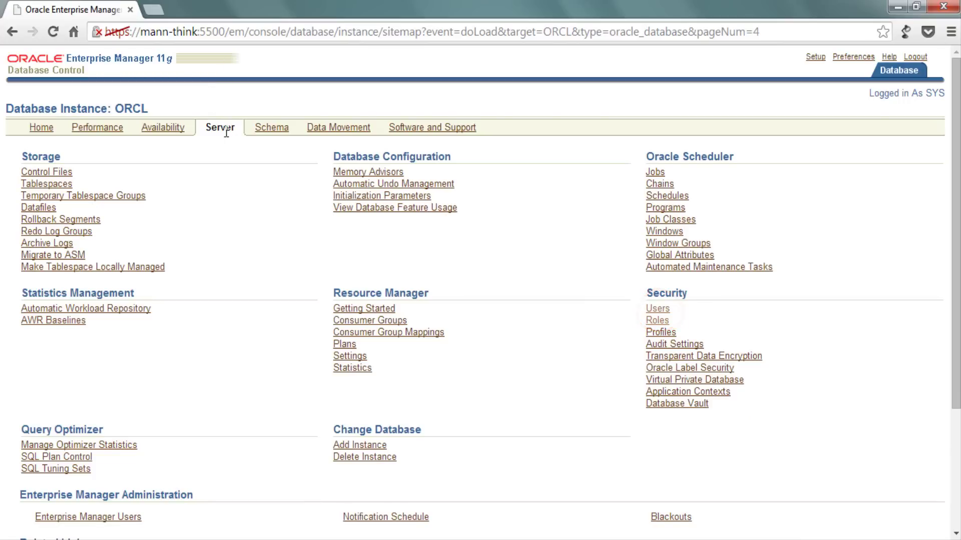
{"action": "left_click", "coordinate": [667, 311]}
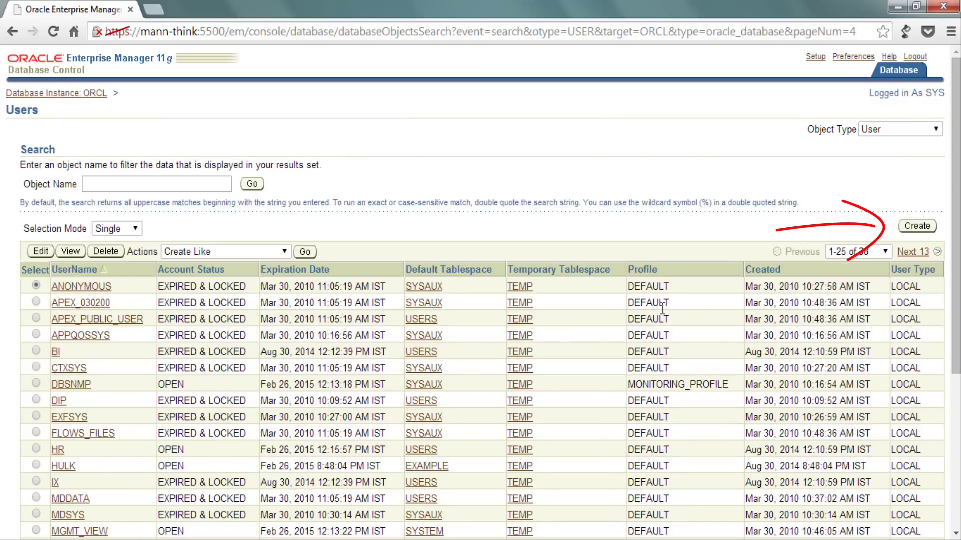
{"action": "left_click", "coordinate": [917, 230]}
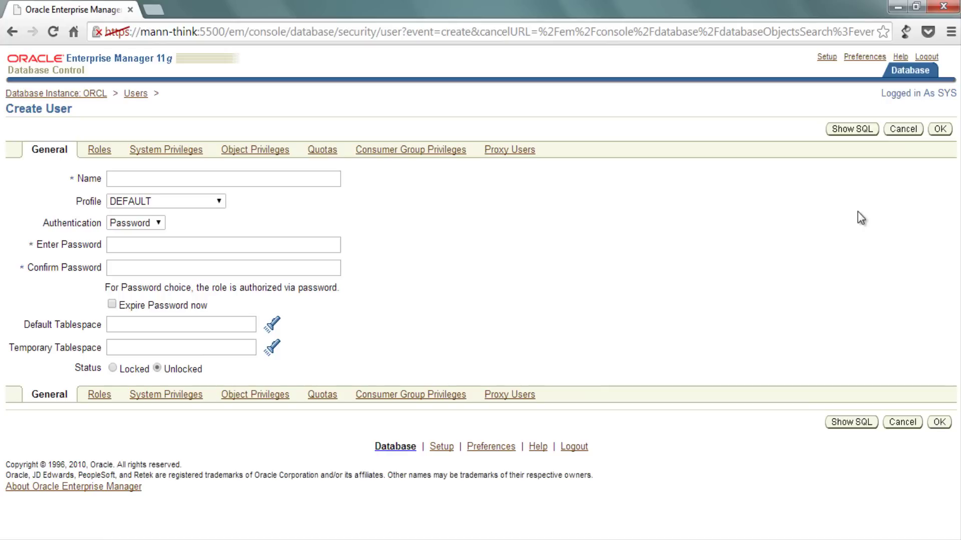
Step: Enter 'superman' as the user name and keep the DEFAULT profile
{"action": "left_click", "coordinate": [257, 178]}
{"action": "type", "text": "super"}
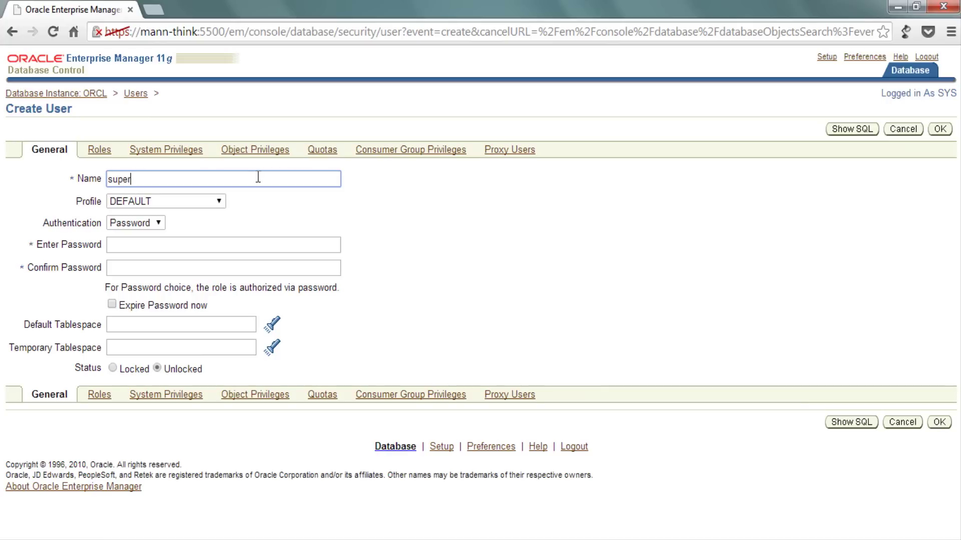
{"action": "type", "text": "man"}
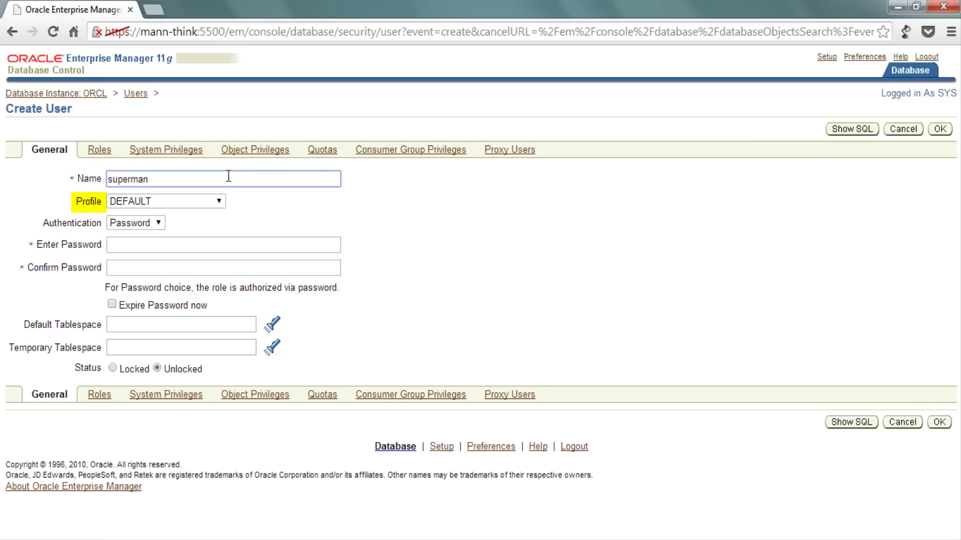
{"action": "left_click", "coordinate": [192, 204]}
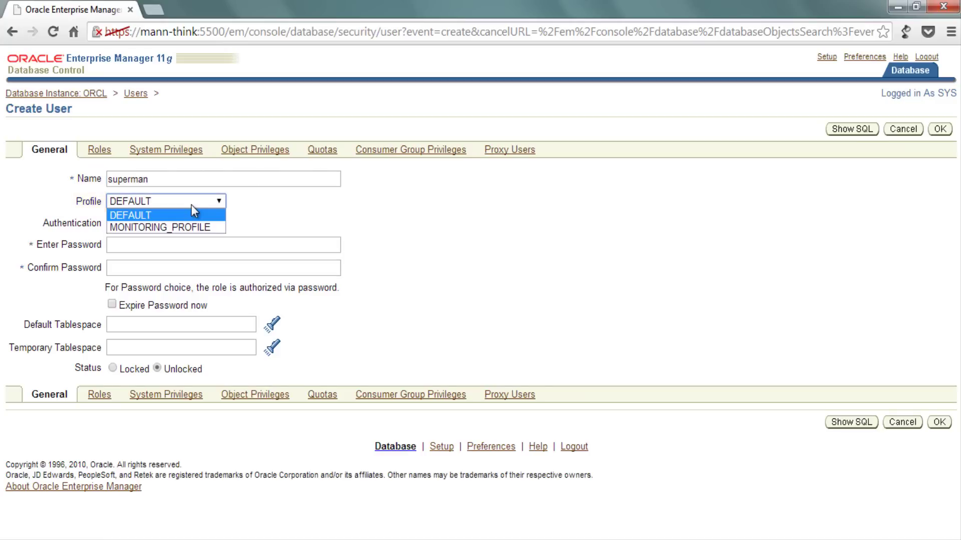
{"action": "left_click", "coordinate": [126, 217]}
{"action": "key", "text": "Tab"}
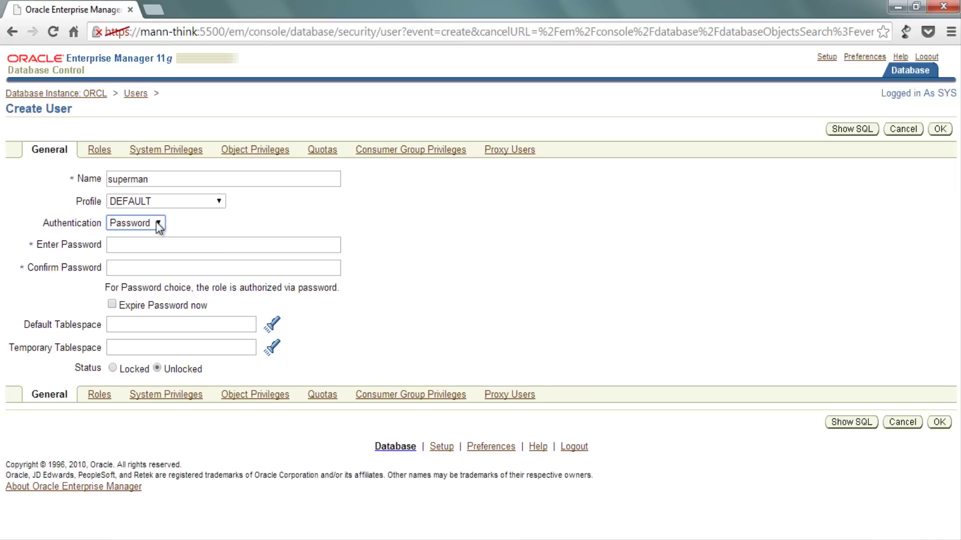
Step: Keep Password authentication and enter the password in both password fields
{"action": "left_click", "coordinate": [158, 223]}
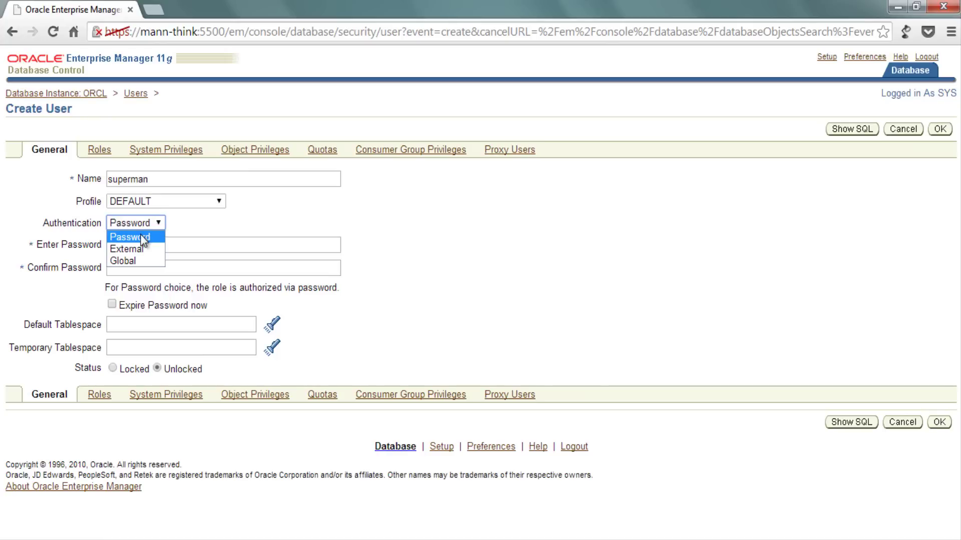
{"action": "left_click", "coordinate": [143, 237]}
{"action": "key", "text": "Tab"}
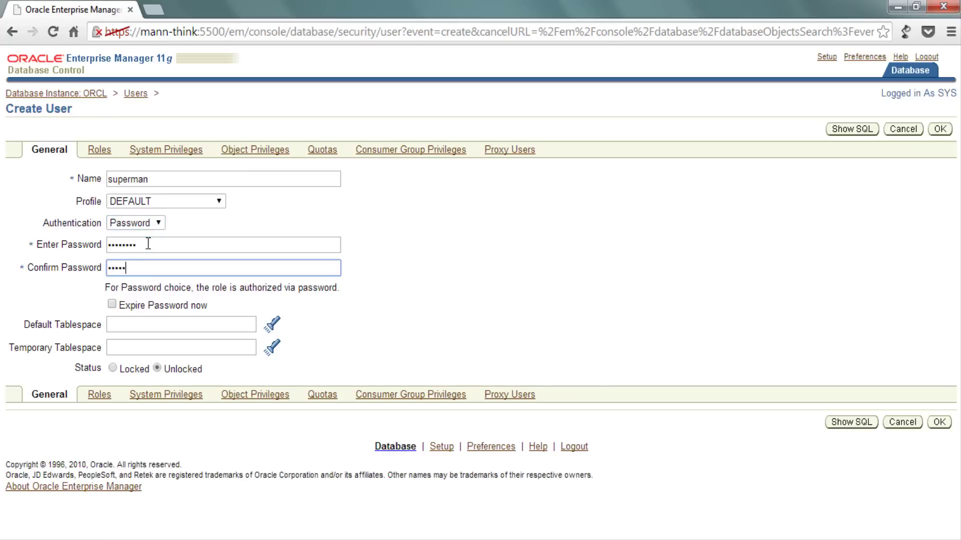
Step: Pick EXAMPLE as the default tablespace from the Select Tablespace list
{"action": "left_click", "coordinate": [273, 328]}
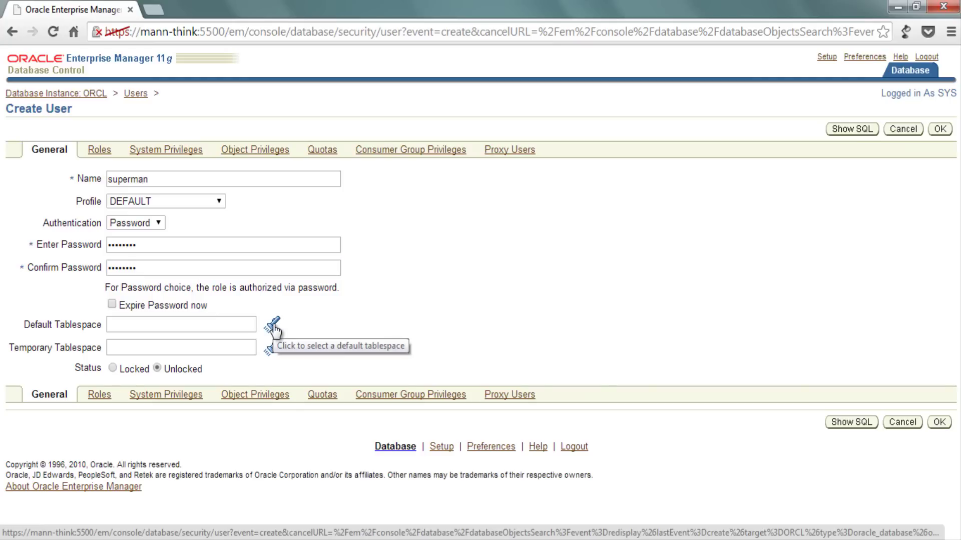
{"action": "left_click", "coordinate": [274, 328]}
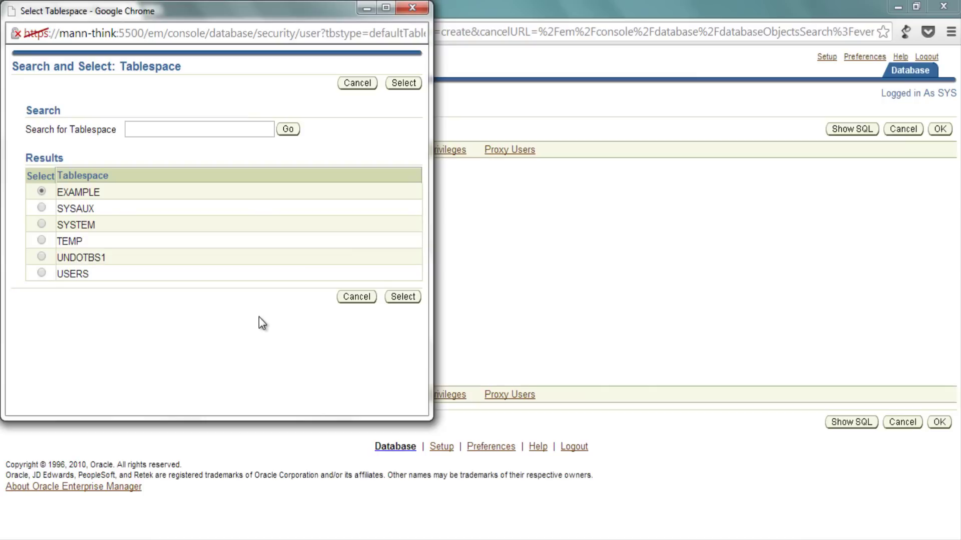
{"action": "left_click", "coordinate": [405, 298]}
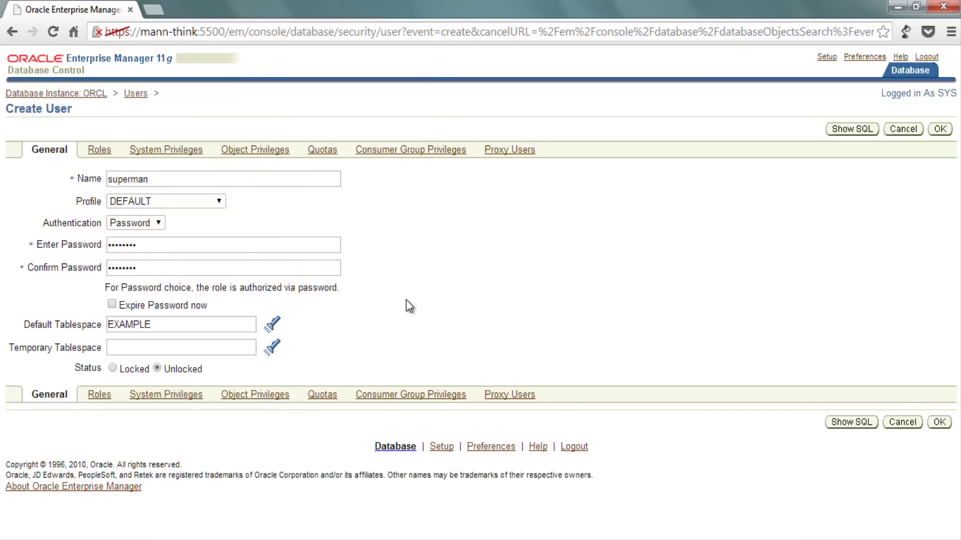
Step: Choose TEMP in the Select Tablespace list as the temporary tablespace
{"action": "left_click", "coordinate": [273, 347]}
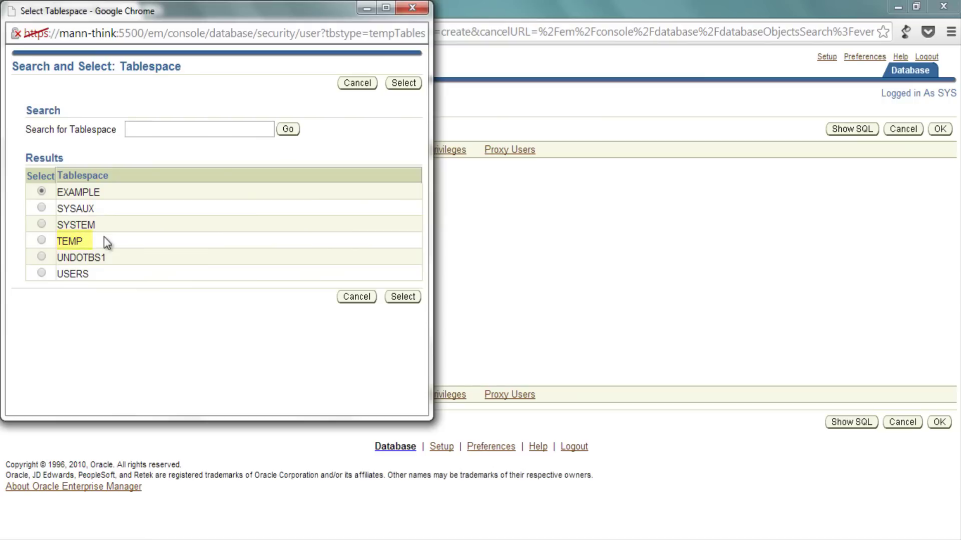
{"action": "left_click", "coordinate": [43, 241]}
{"action": "left_click", "coordinate": [401, 297]}
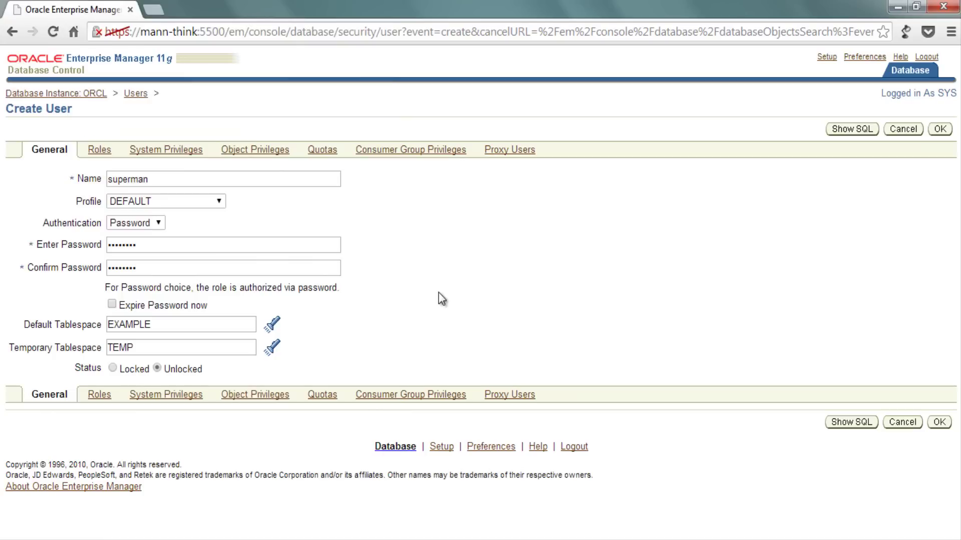
Step: Show the Roles tab, listing CONNECT as the user's default role
{"action": "left_click", "coordinate": [105, 152]}
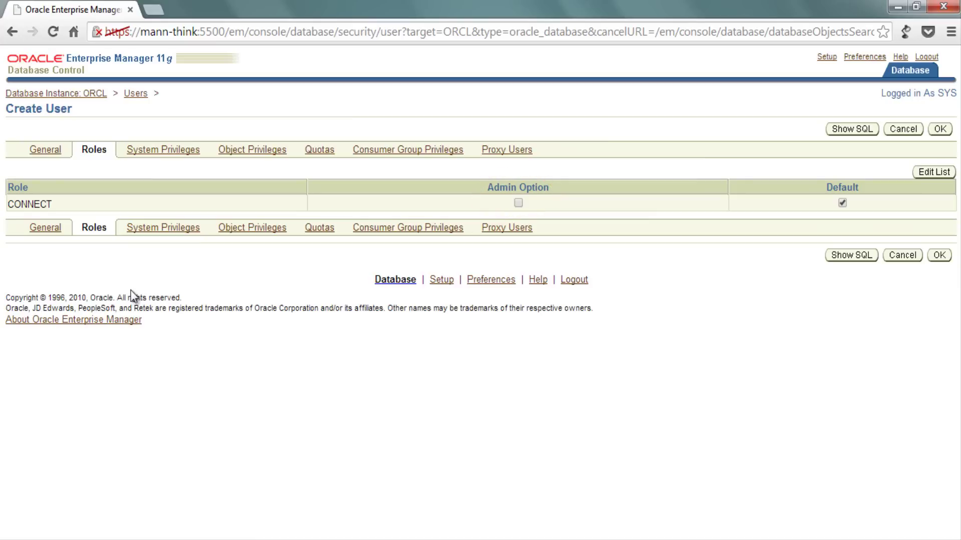
Step: Add CREATE TABLE to the user's system privileges list and confirm
{"action": "left_click", "coordinate": [143, 148]}
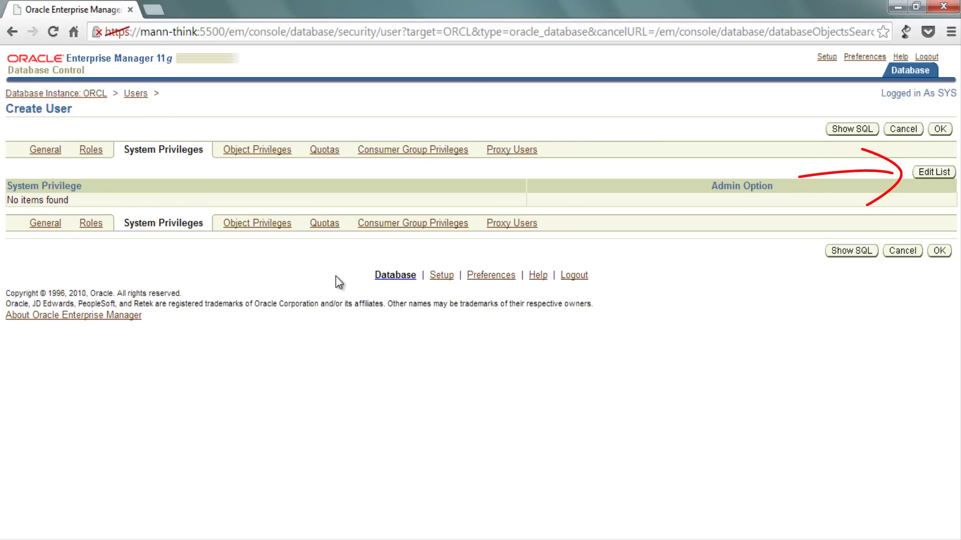
{"action": "left_click", "coordinate": [944, 174]}
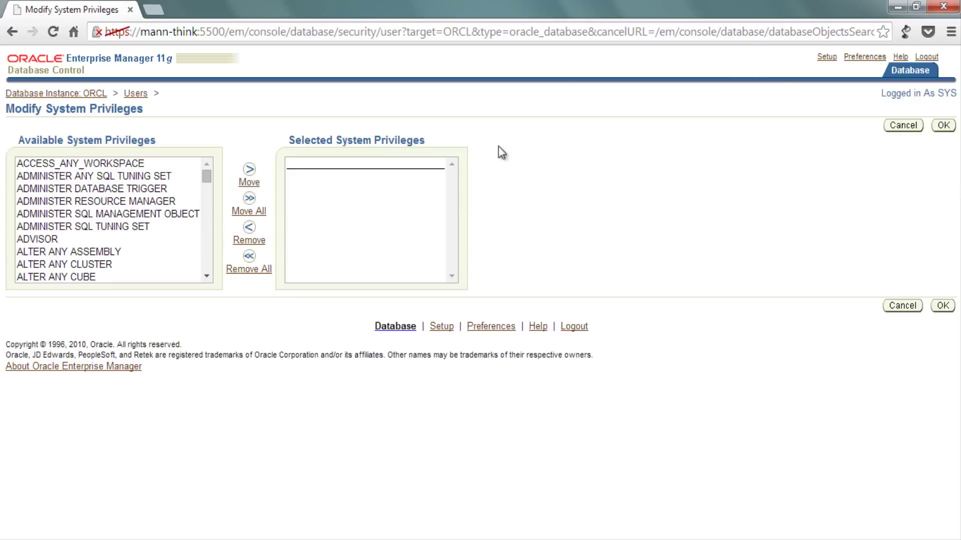
{"action": "left_click_drag", "start_coordinate": [207, 176], "coordinate": [210, 218]}
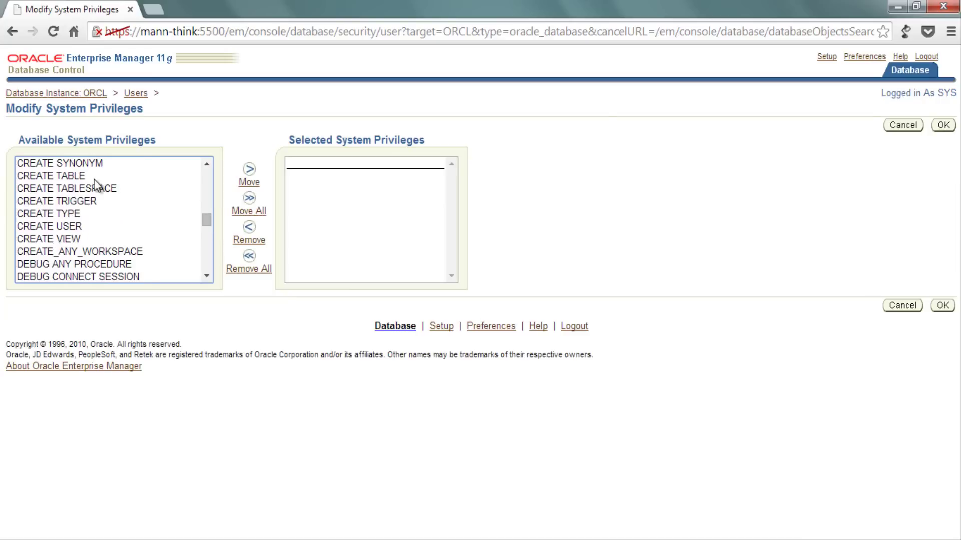
{"action": "left_click", "coordinate": [82, 174]}
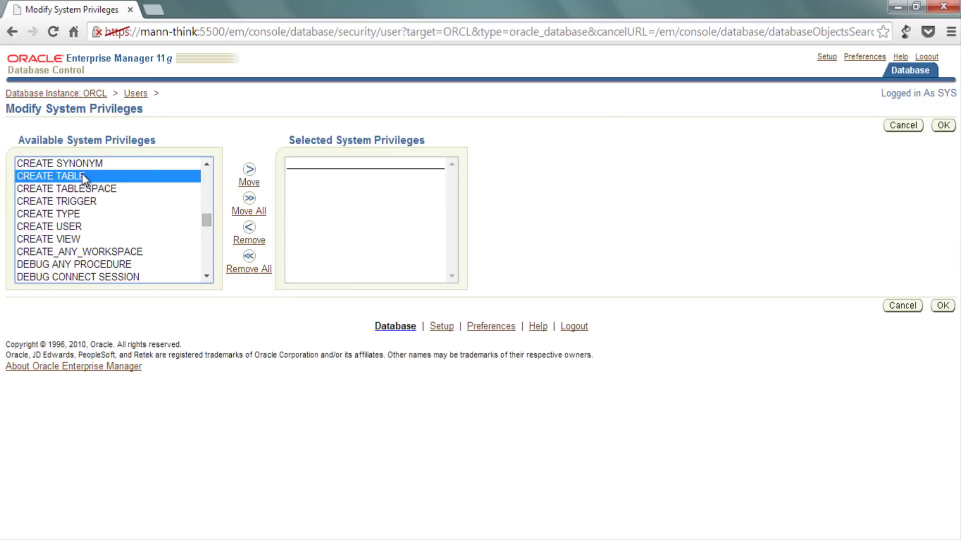
{"action": "left_click", "coordinate": [252, 182]}
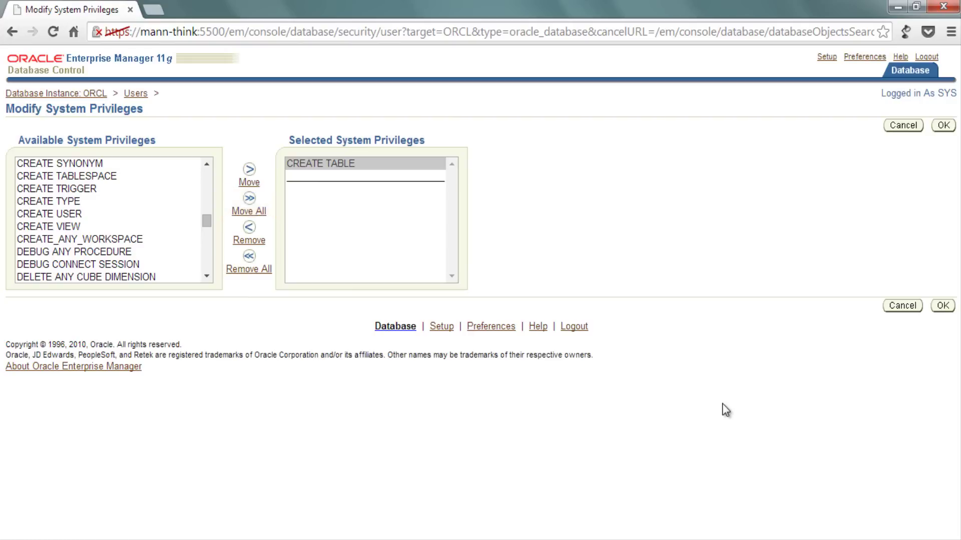
{"action": "left_click", "coordinate": [943, 306]}
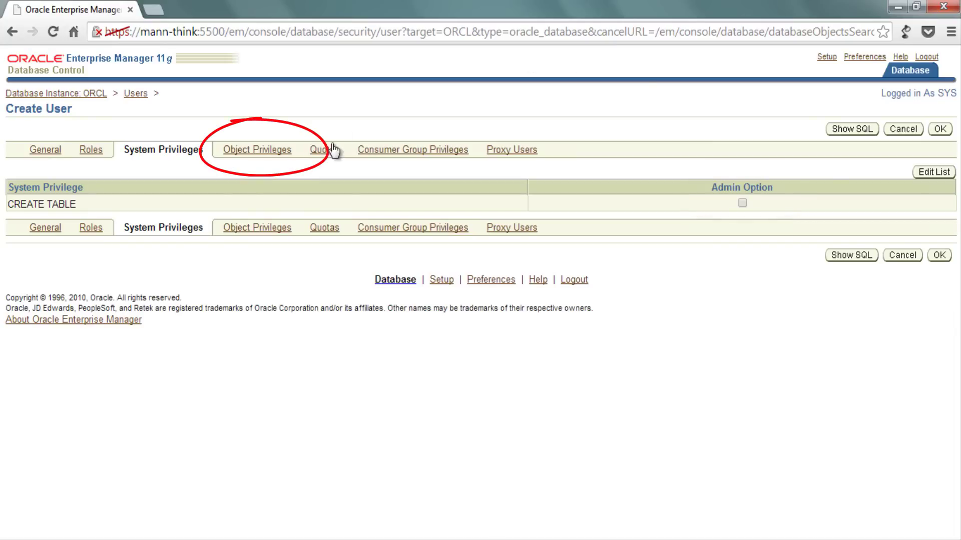
Step: Move past Object Privileges to the Quotas tab, where every tablespace shows None
{"action": "left_click", "coordinate": [282, 152]}
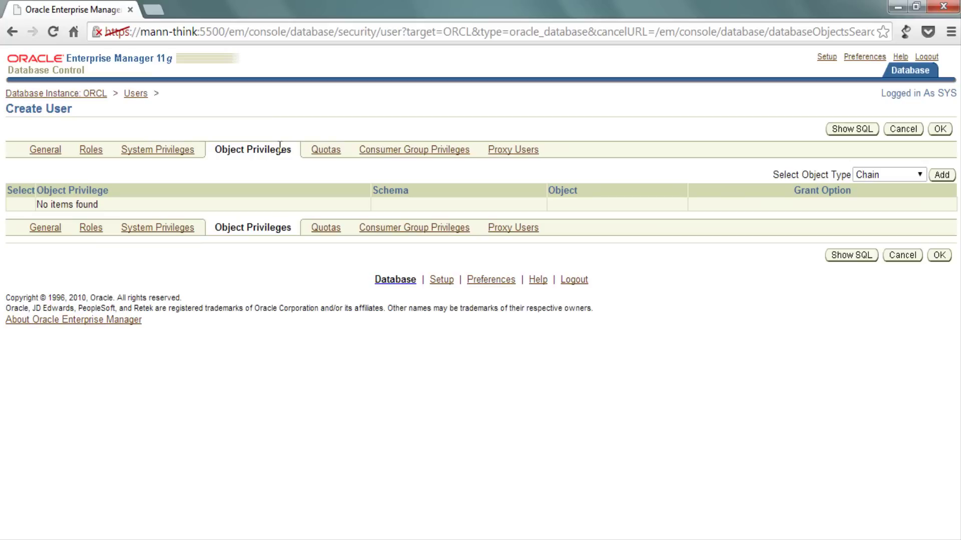
{"action": "left_click", "coordinate": [317, 150]}
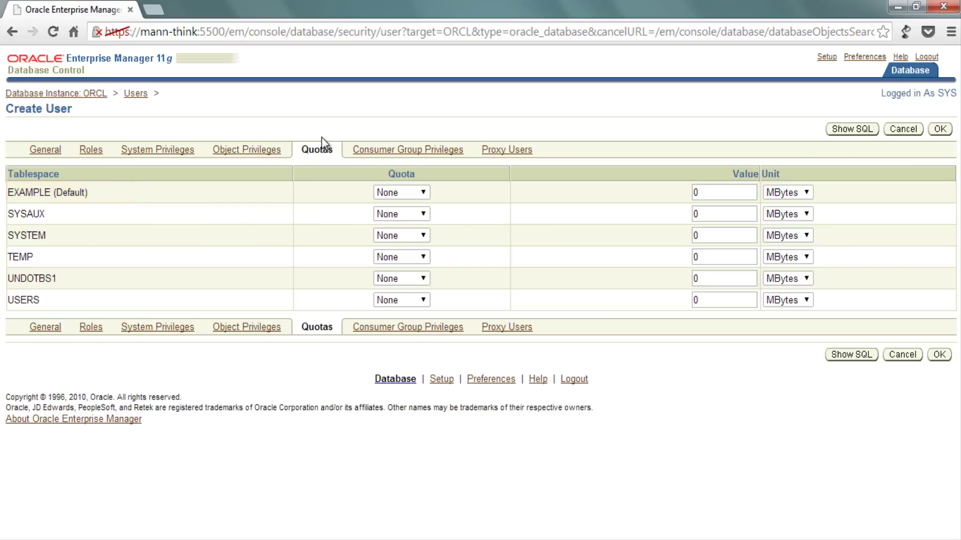
Step: Set the EXAMPLE tablespace quota to a value of 50 MBytes
{"action": "left_click", "coordinate": [402, 194]}
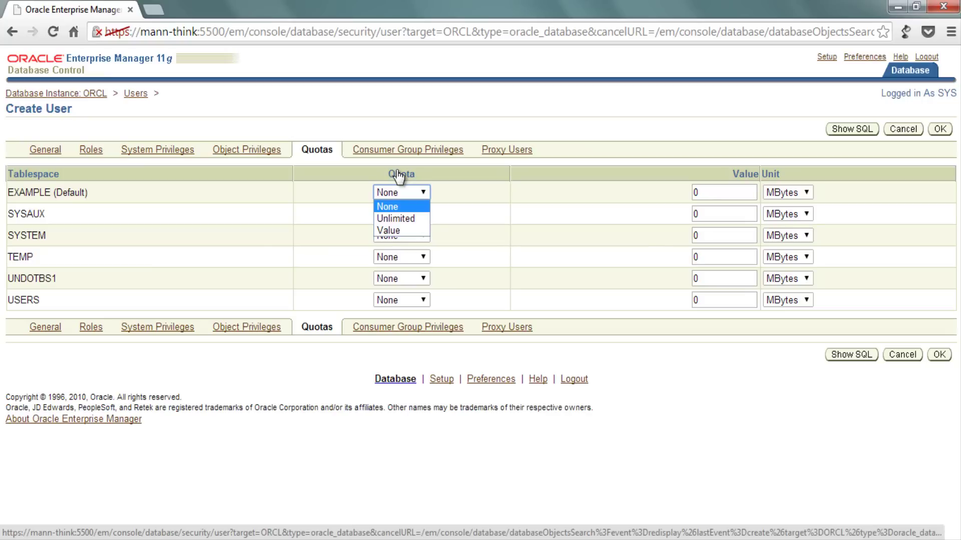
{"action": "left_click", "coordinate": [390, 231]}
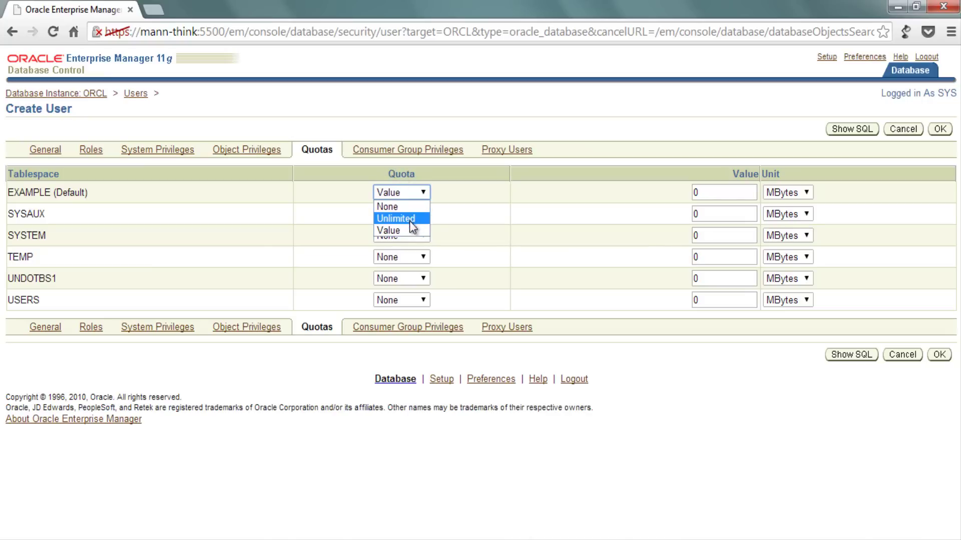
{"action": "key", "text": "Tab"}
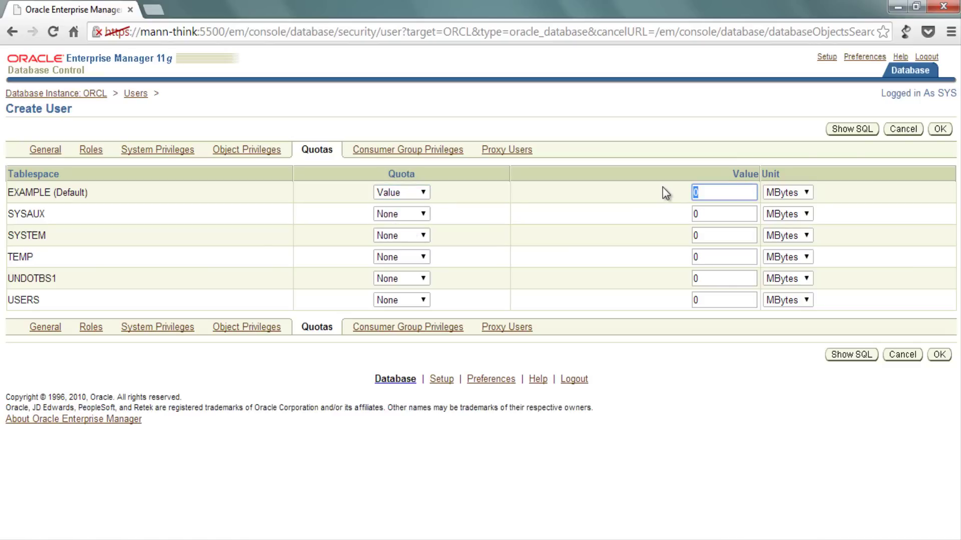
{"action": "type", "text": "50"}
{"action": "left_click", "coordinate": [805, 193]}
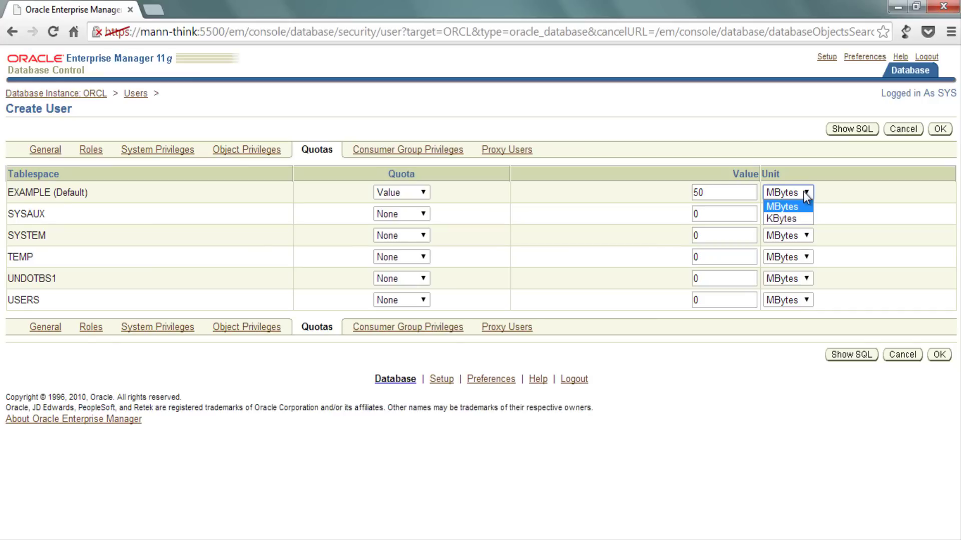
{"action": "left_click", "coordinate": [802, 204]}
{"action": "left_click", "coordinate": [369, 150]}
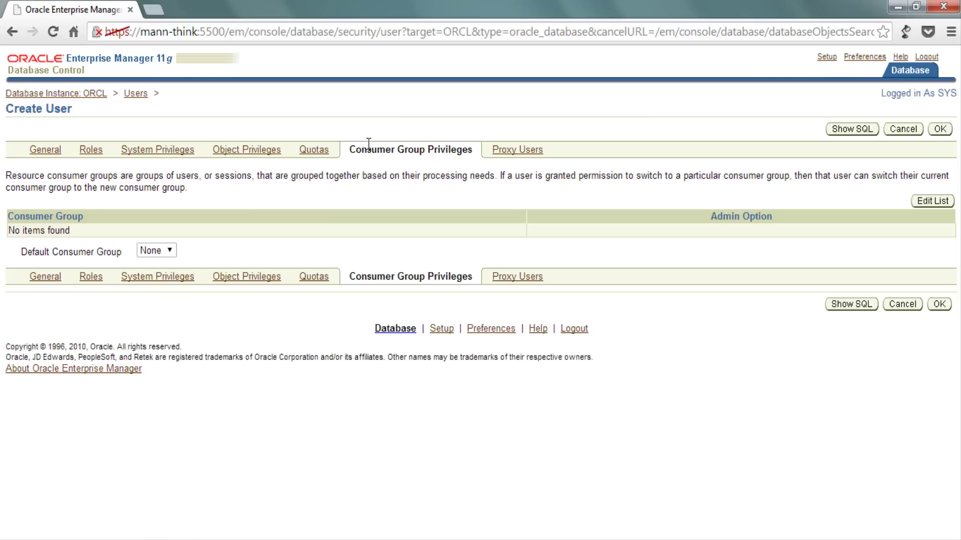
{"action": "left_click", "coordinate": [858, 304]}
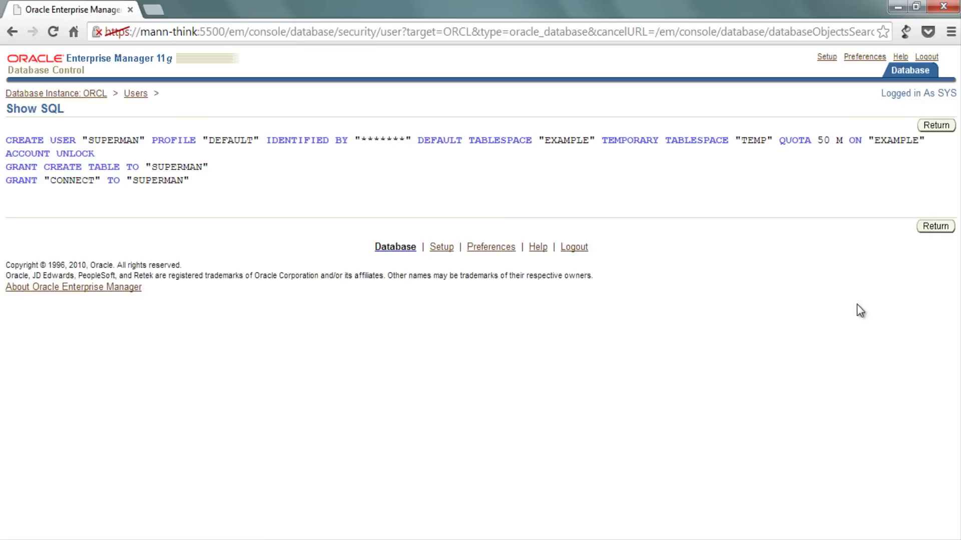
{"action": "left_click", "coordinate": [935, 226]}
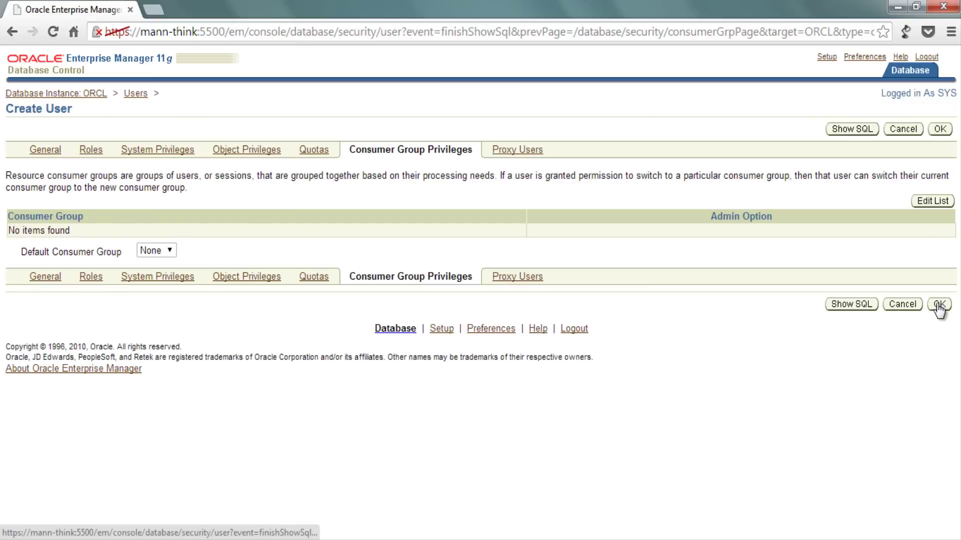
Step: Create user SUPERMAN, then open its details from the next page of the Users table
{"action": "left_click", "coordinate": [939, 305]}
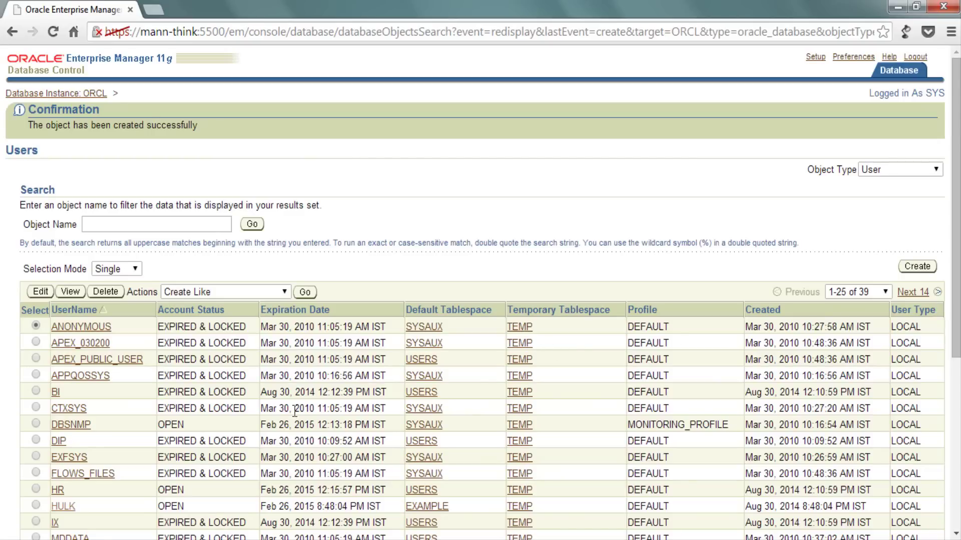
{"action": "scroll", "coordinate": [271, 417], "scroll_direction": "down", "scroll_amount": 4}
{"action": "left_click", "coordinate": [912, 455]}
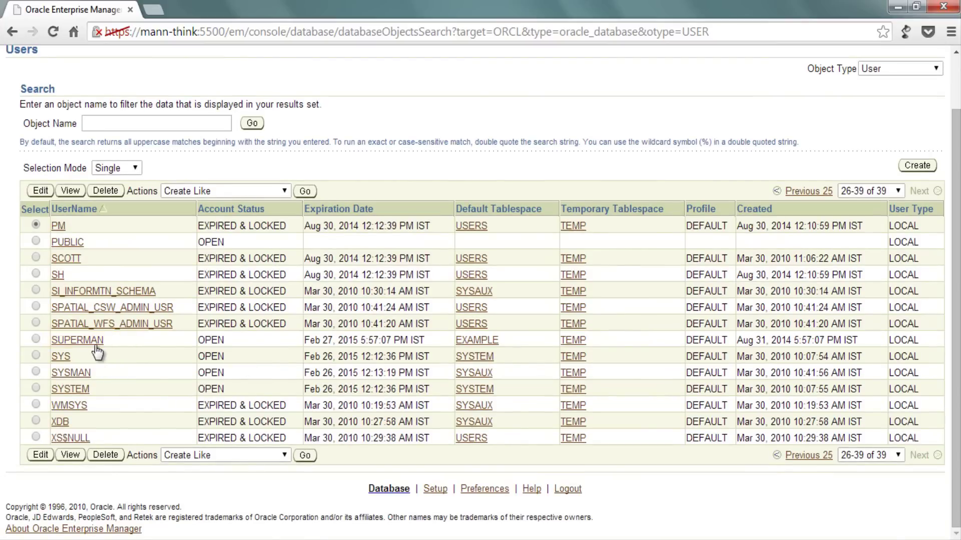
{"action": "left_click", "coordinate": [94, 344]}
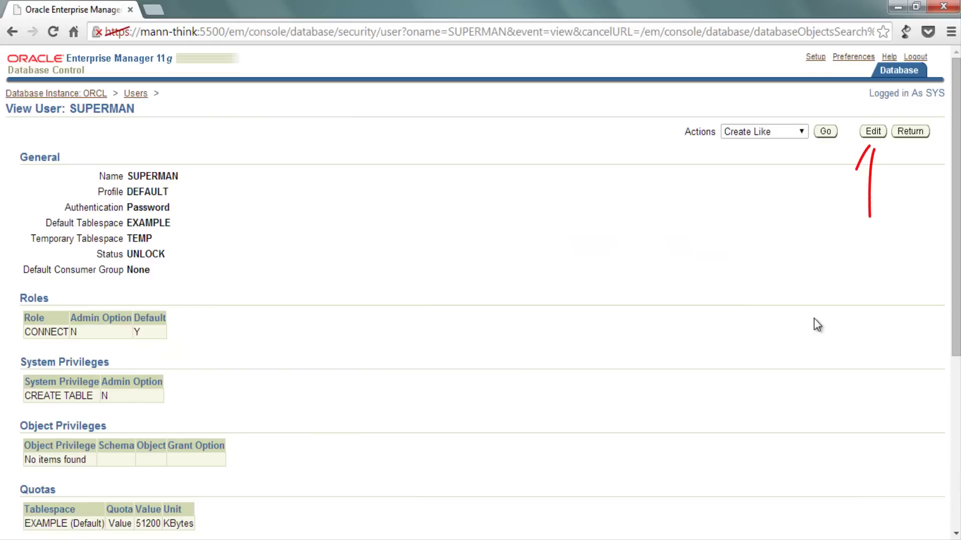